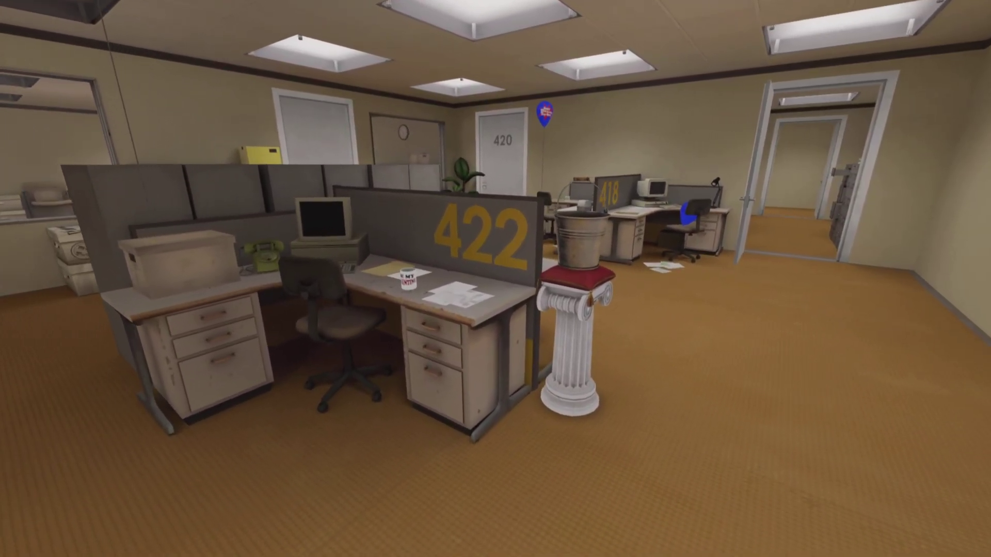
key("e")
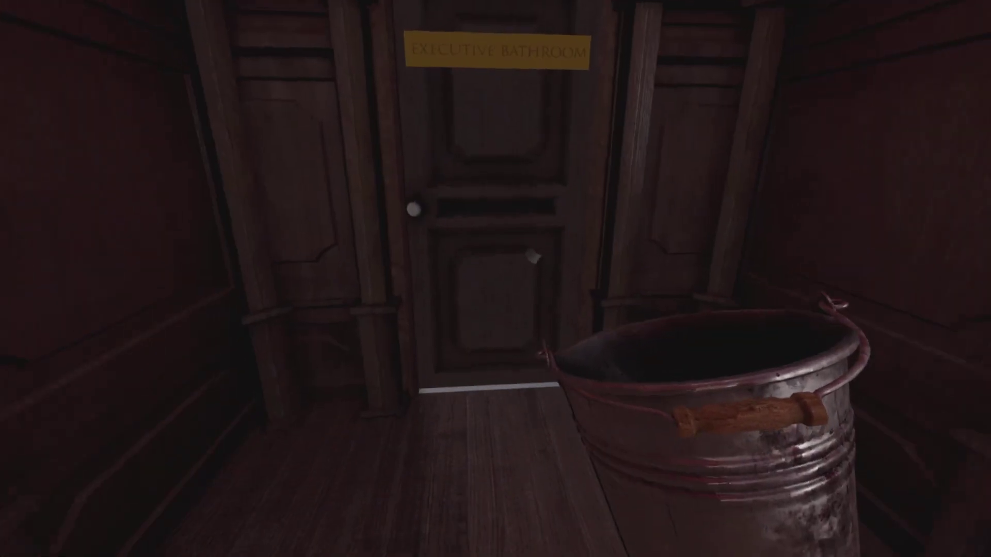
left_click(496, 279)
key("w")
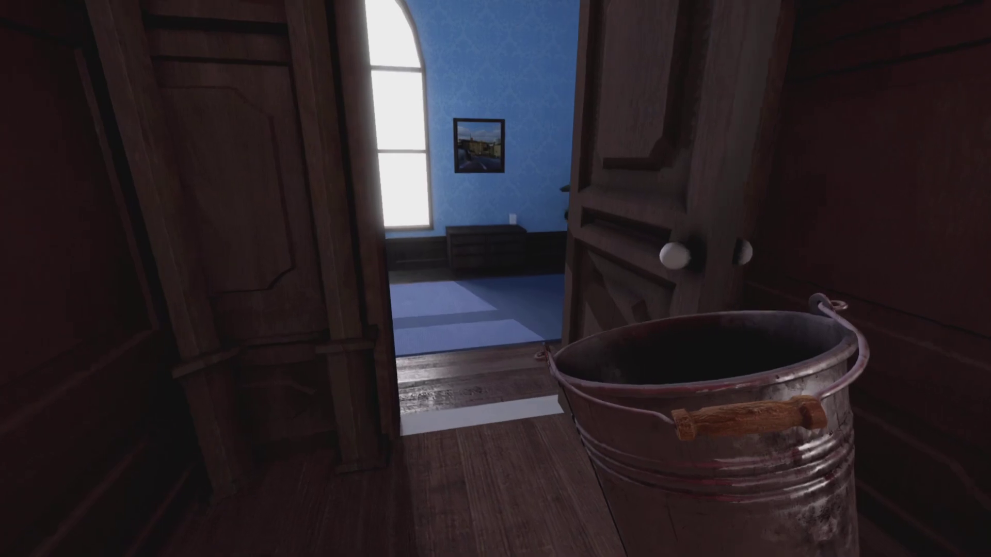
key("w")
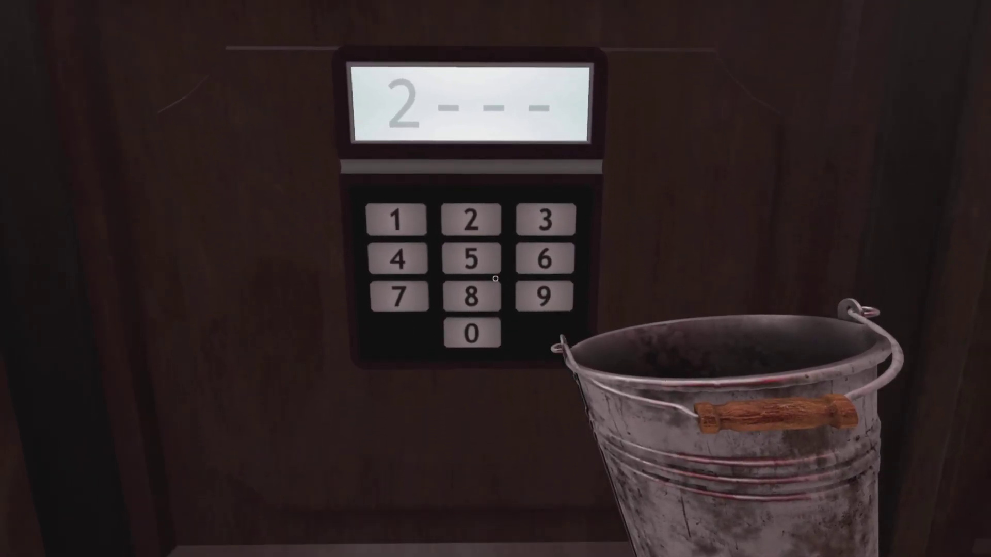
left_click(496, 279)
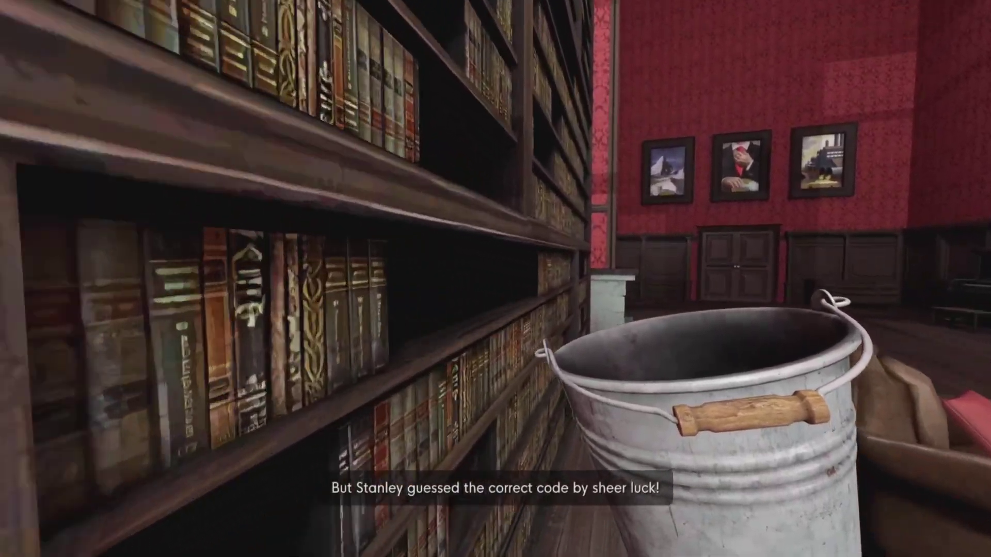
key("w")
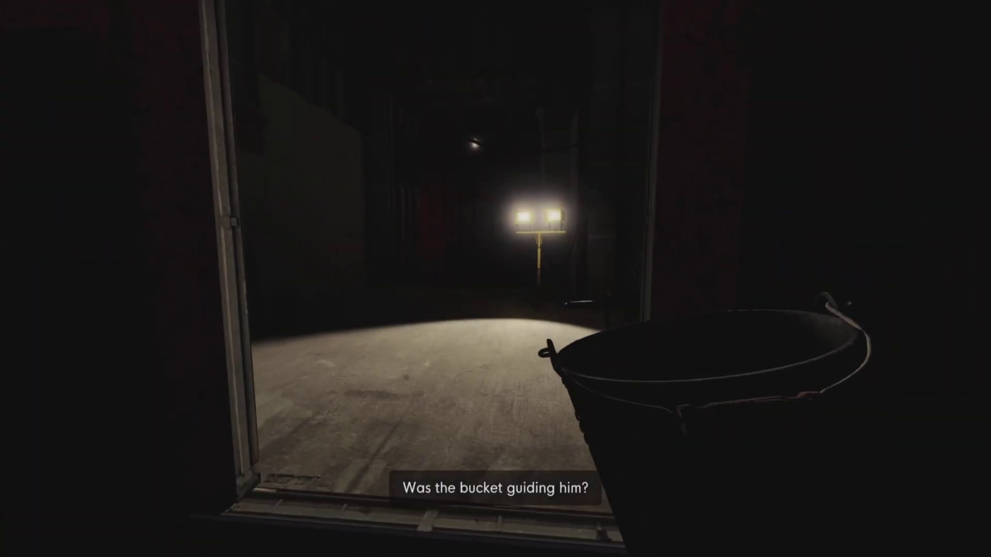
key("w")
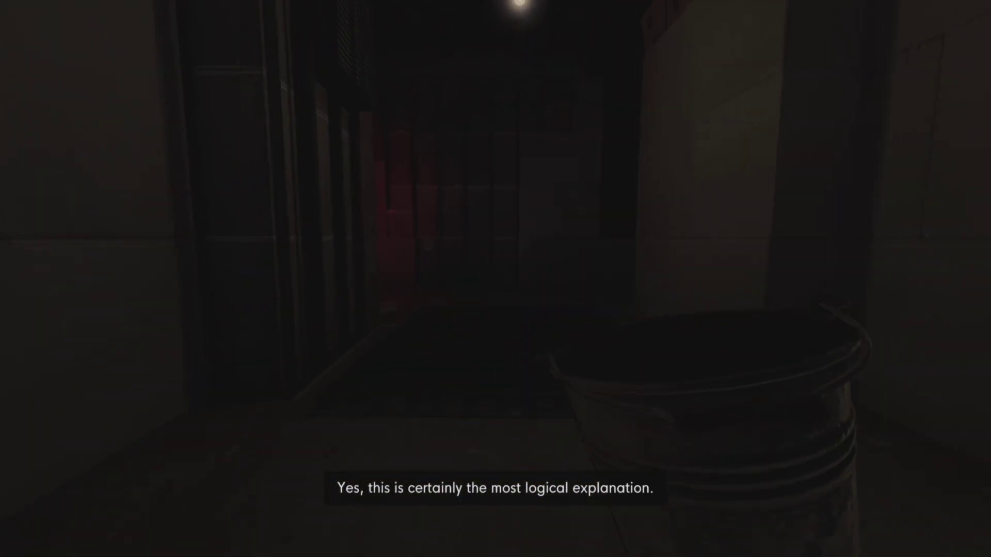